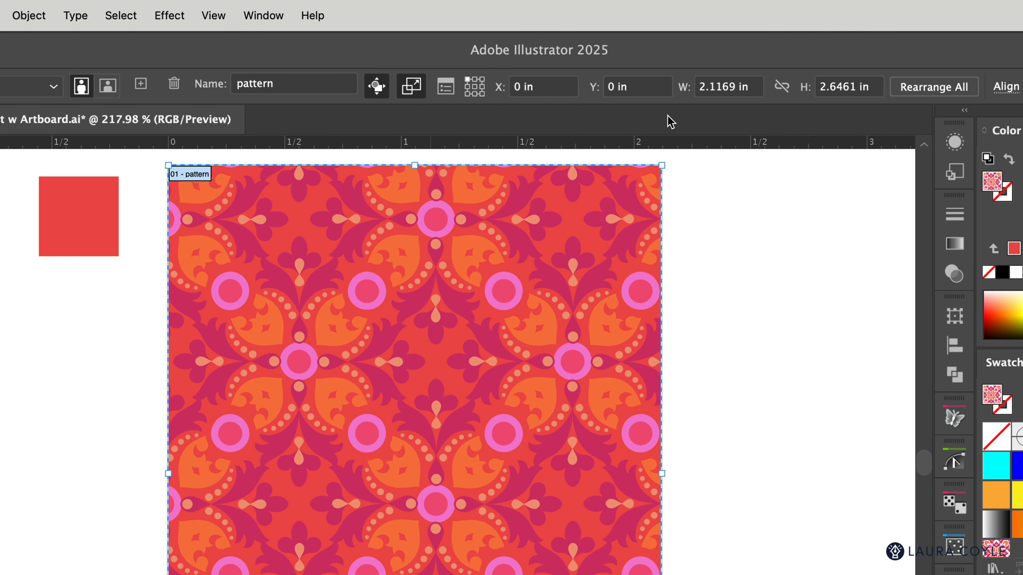
Check the pattern artboard's transform values and its move and scale artwork options in its properties
{"action": "left_click", "coordinate": [279, 20]}
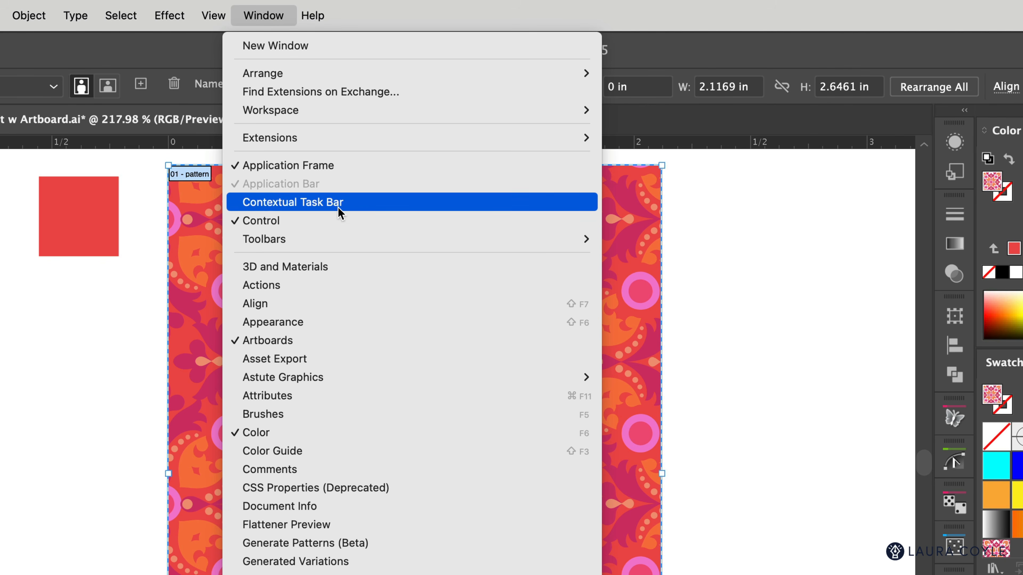
{"action": "left_click", "coordinate": [723, 223]}
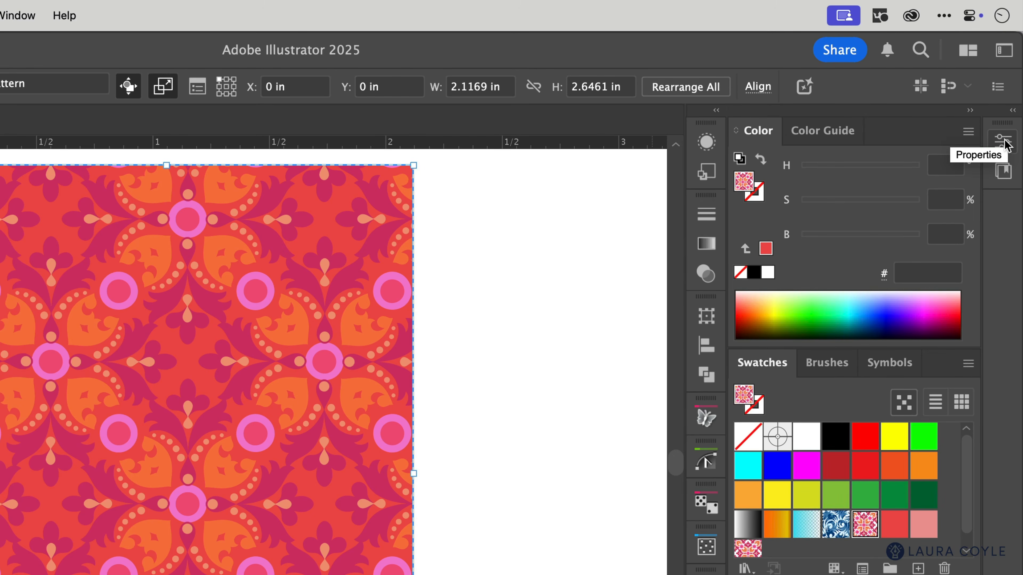
{"action": "left_click", "coordinate": [1003, 142]}
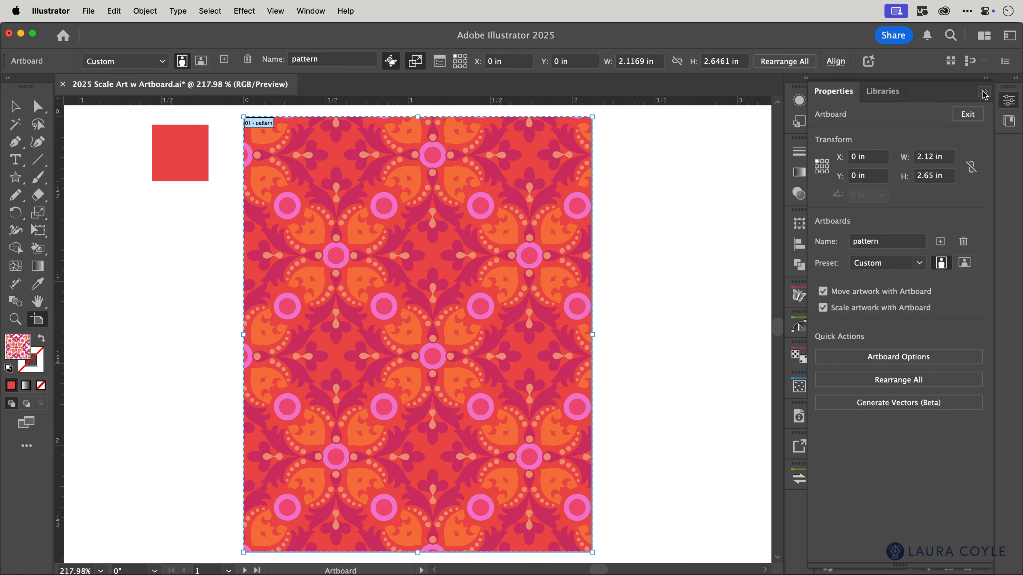
{"action": "left_click", "coordinate": [968, 130]}
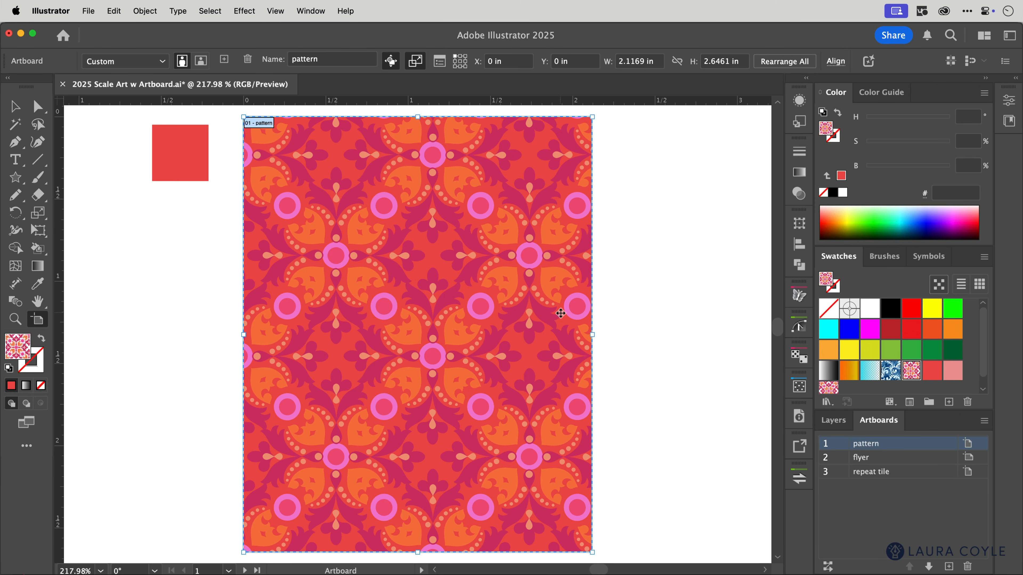
Move the pattern-filled shape and its red background rectangle aside, and undo both moves
{"action": "key", "text": "v"}
{"action": "left_click", "coordinate": [559, 315]}
{"action": "left_click_drag", "start_coordinate": [352, 325], "coordinate": [452, 334]}
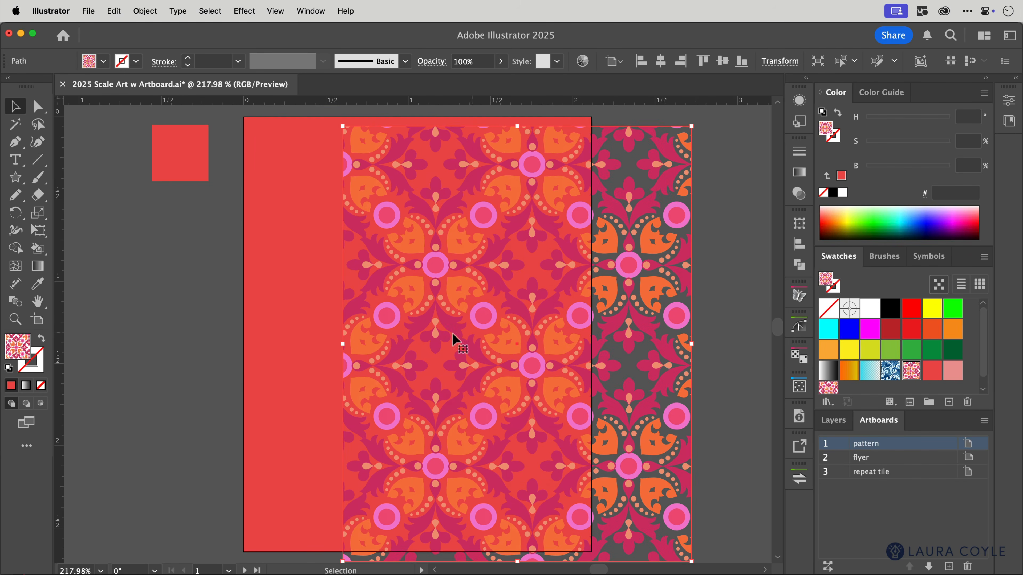
{"action": "left_click_drag", "start_coordinate": [306, 292], "coordinate": [228, 327]}
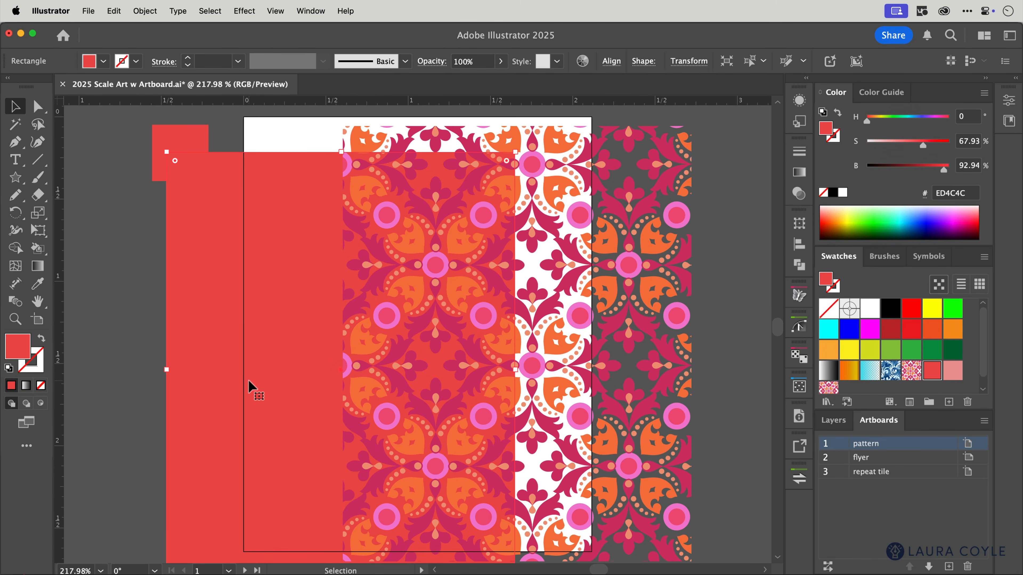
{"action": "key", "text": "super+z"}
{"action": "key", "text": "super+z"}
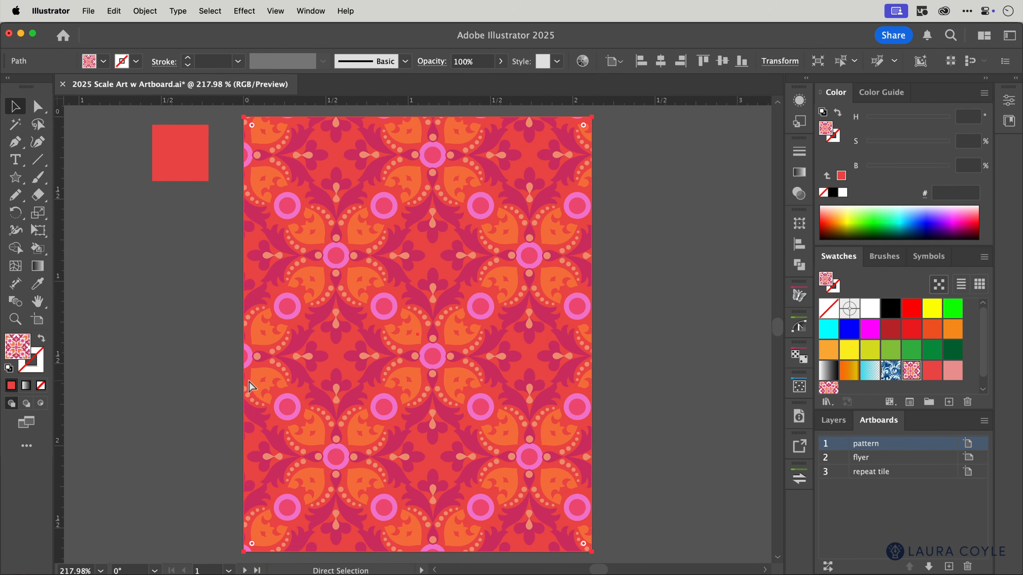
Scale the pattern artboard together with its artwork down to about 1.18 × 1.47 in
{"action": "key", "text": "shift+o"}
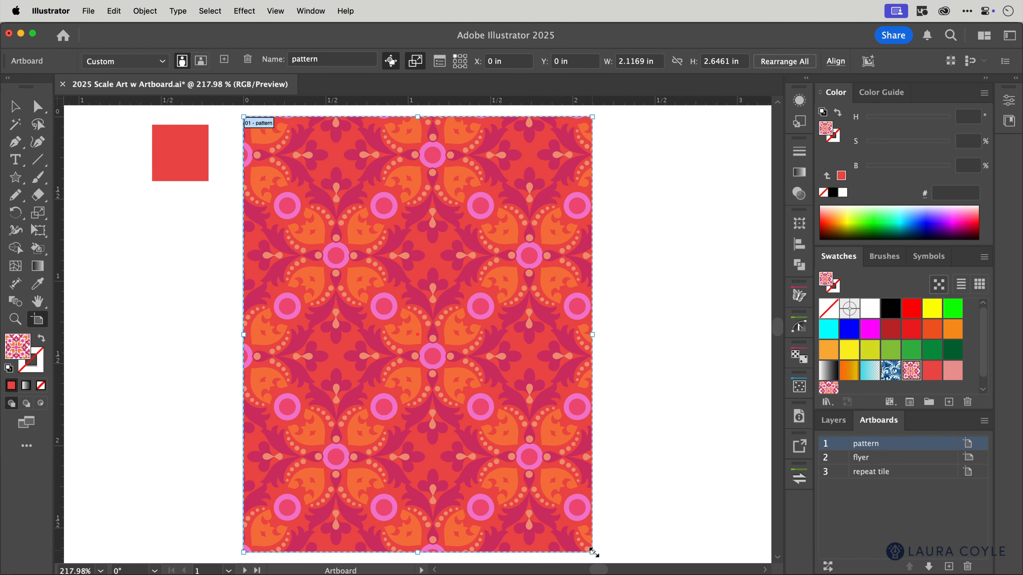
{"action": "left_click_drag", "start_coordinate": [593, 553], "coordinate": [437, 359]}
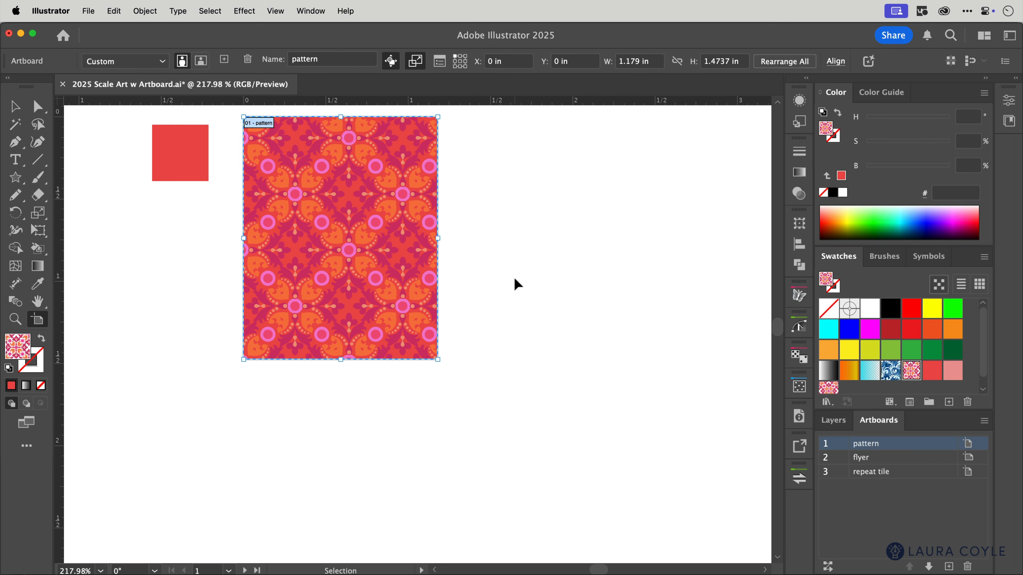
Check the Transform Pattern Tiles setting in the preferences and stretch the pattern artboard wider from its side edge
{"action": "key", "text": "super+k"}
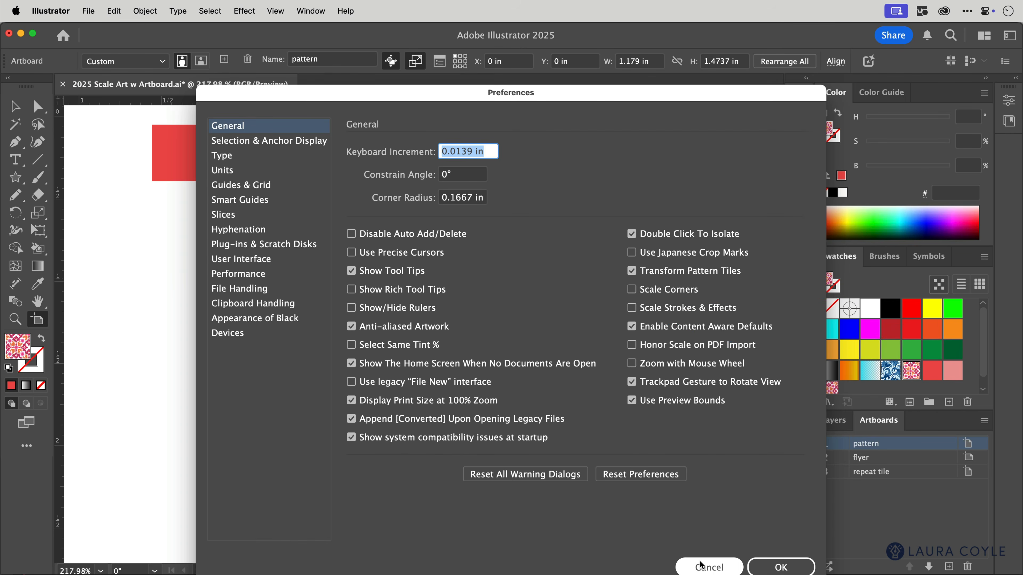
{"action": "left_click", "coordinate": [702, 566]}
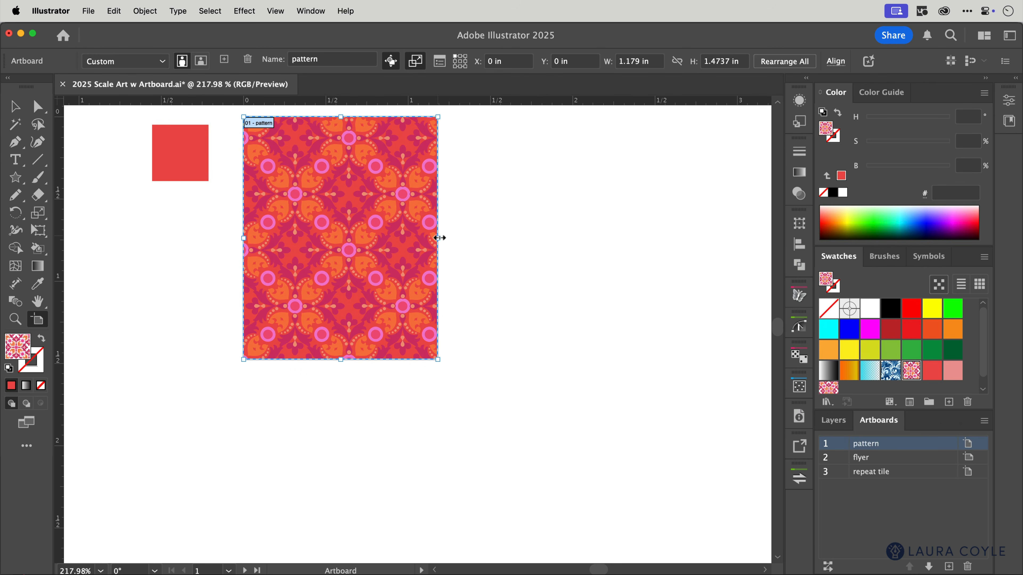
{"action": "left_click_drag", "start_coordinate": [440, 237], "coordinate": [622, 256]}
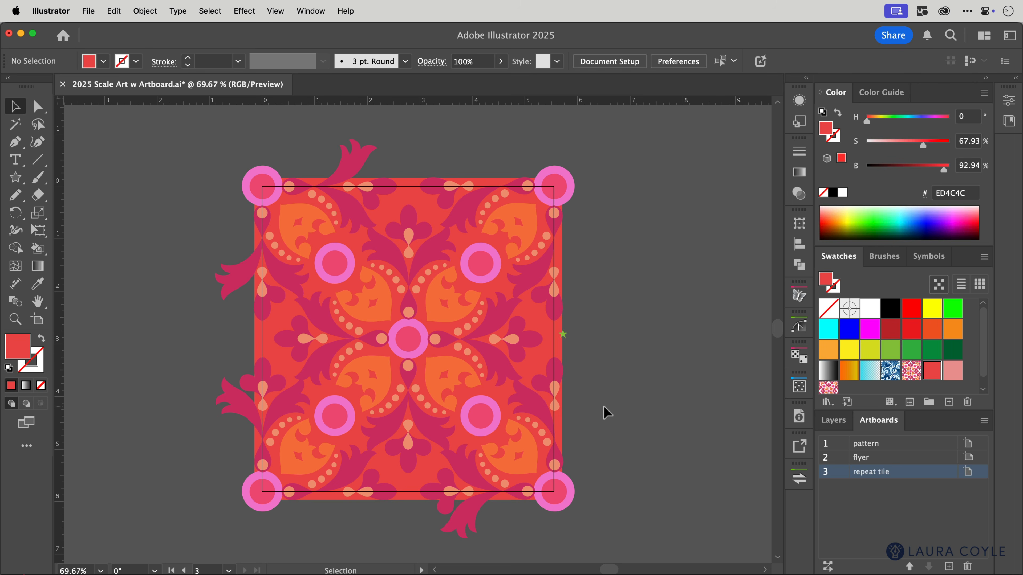
Examine the repeat tile's artwork in Outline mode and return to the normal preview
{"action": "key", "text": "super+y"}
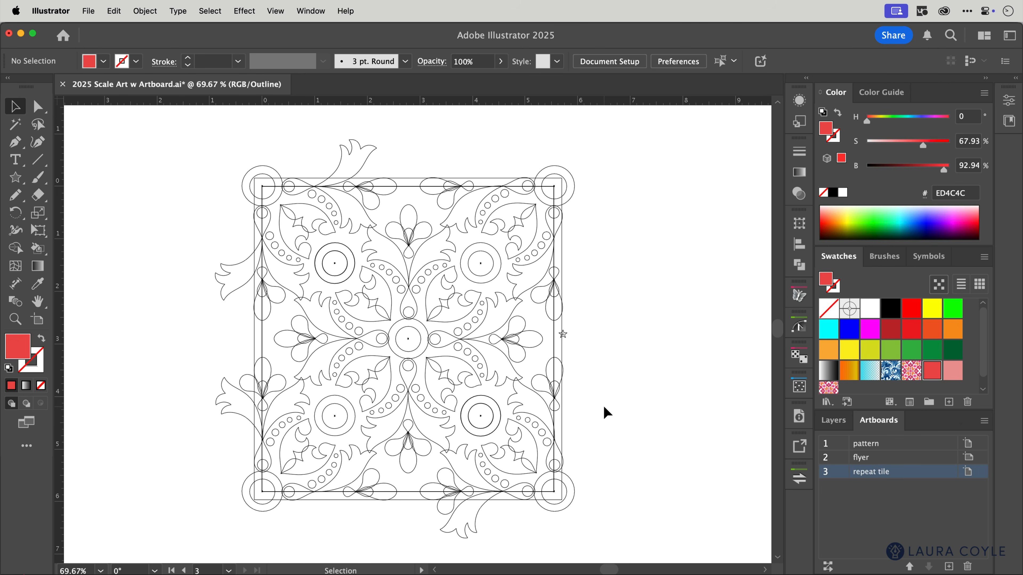
{"action": "key", "text": "super+y"}
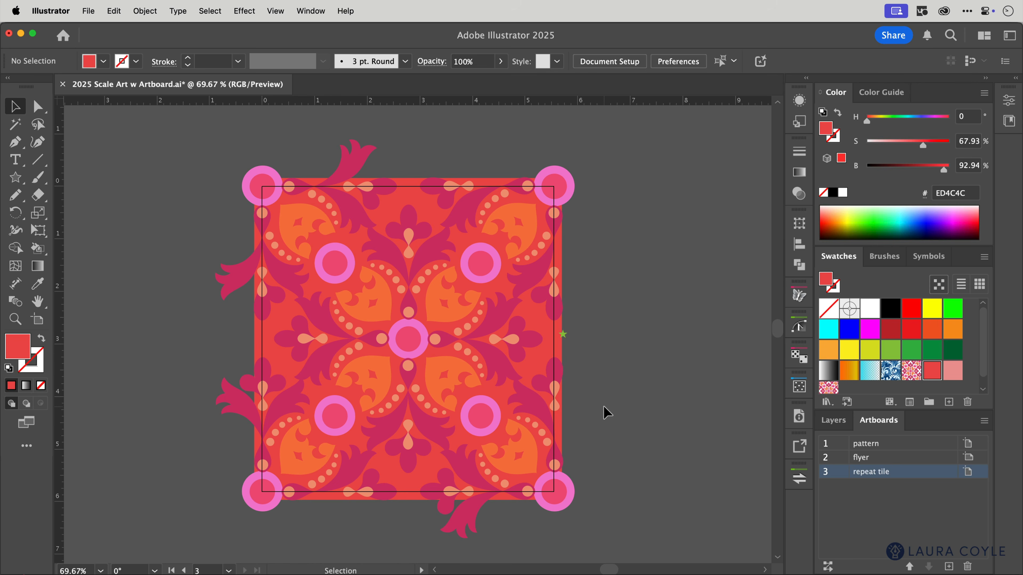
Enable scaling artwork with the artboard and set the repeat tile artboard's width to 6 in with proportions constrained
{"action": "left_click", "coordinate": [38, 320]}
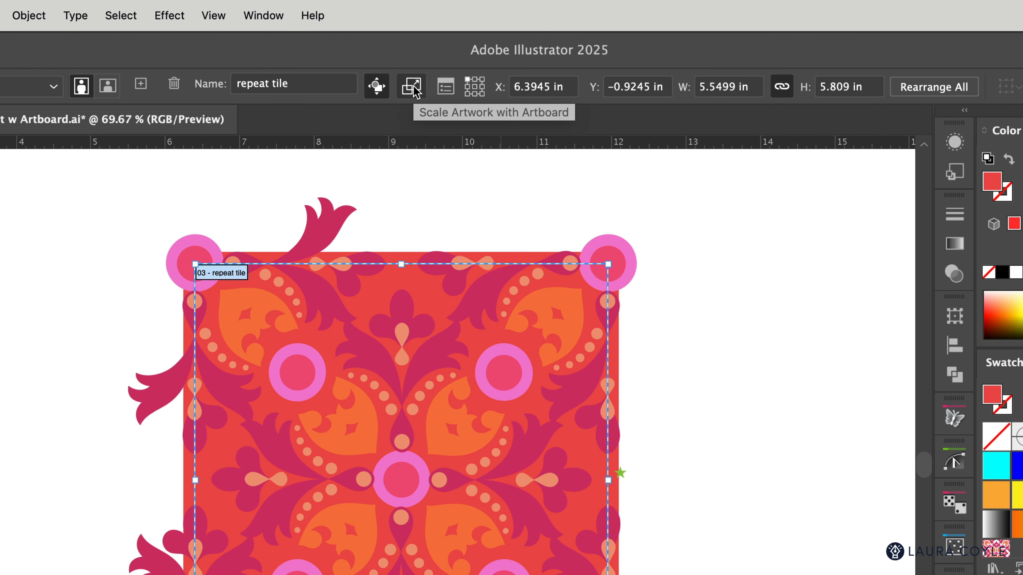
{"action": "left_click", "coordinate": [415, 91]}
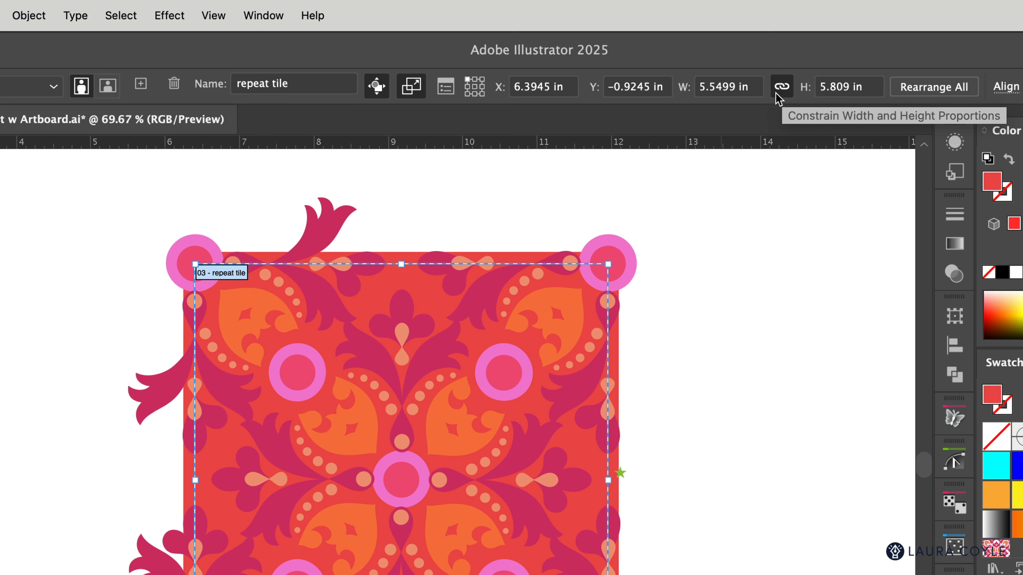
{"action": "left_click", "coordinate": [716, 87]}
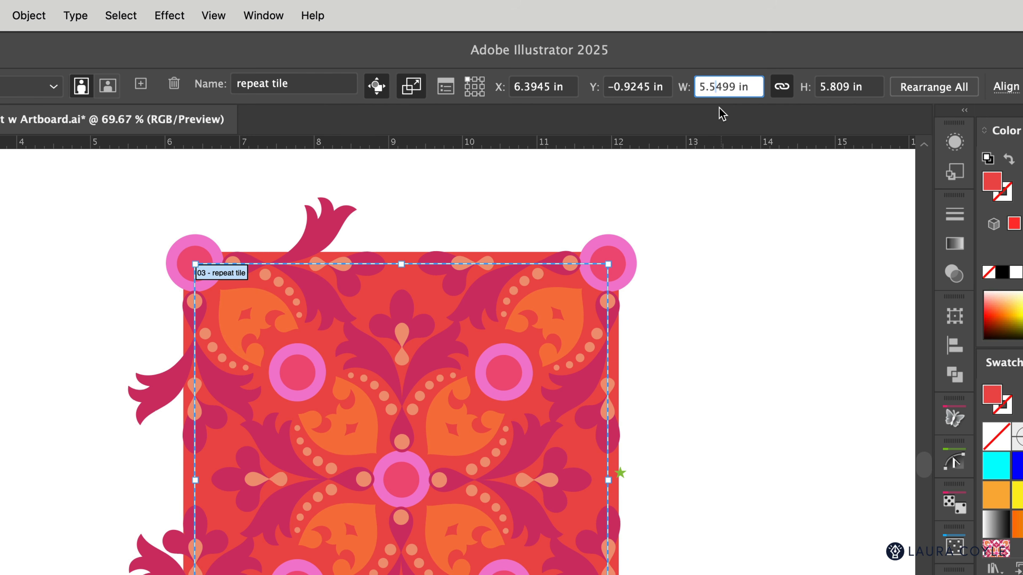
{"action": "key", "text": "Up"}
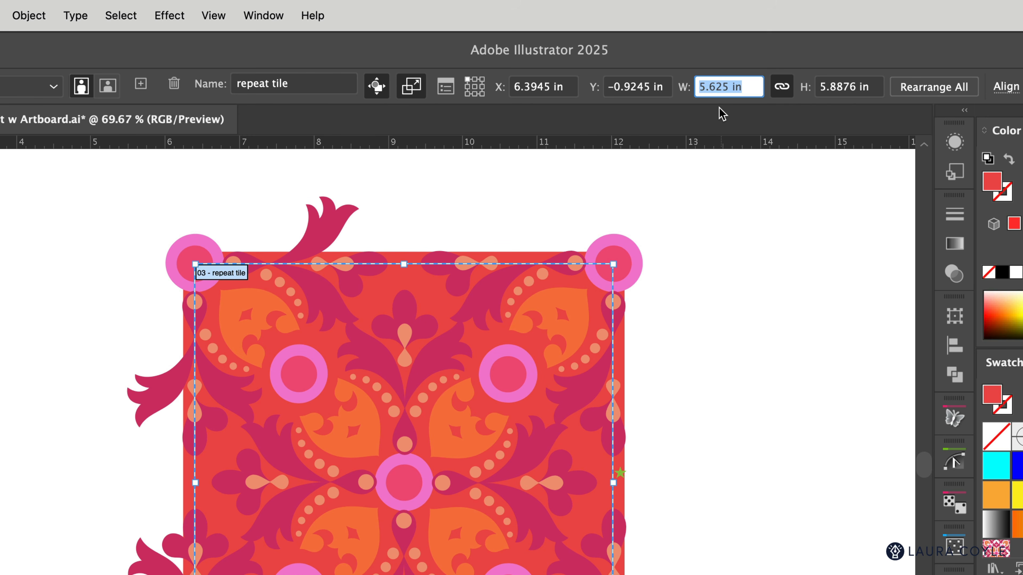
{"action": "key", "text": "Up"}
{"action": "key", "text": "Up"}
{"action": "key", "text": "Up"}
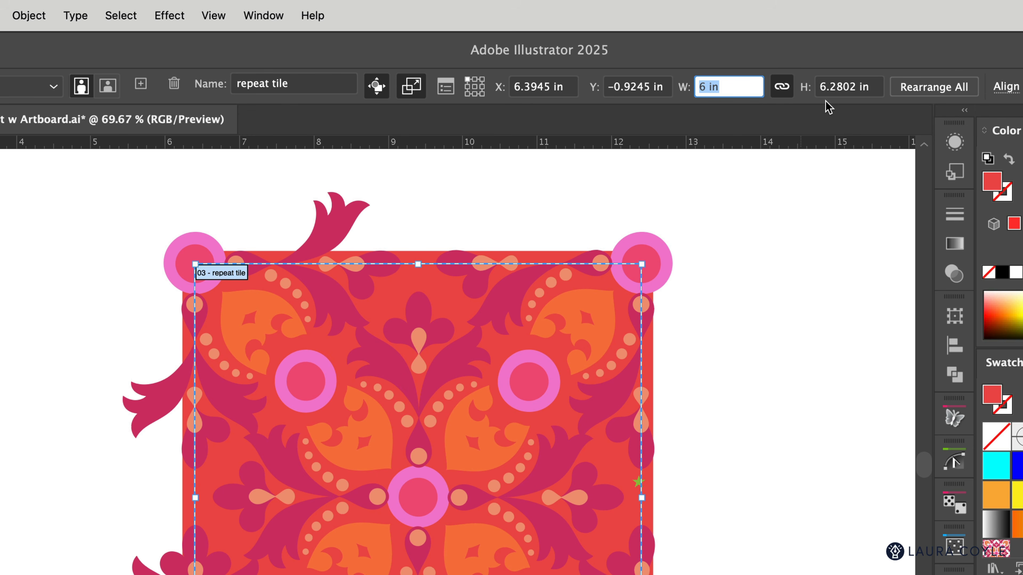
Unlink the repeat tile artboard's proportions, set its height to 6.25 in, and leave artboard editing
{"action": "left_click", "coordinate": [783, 87]}
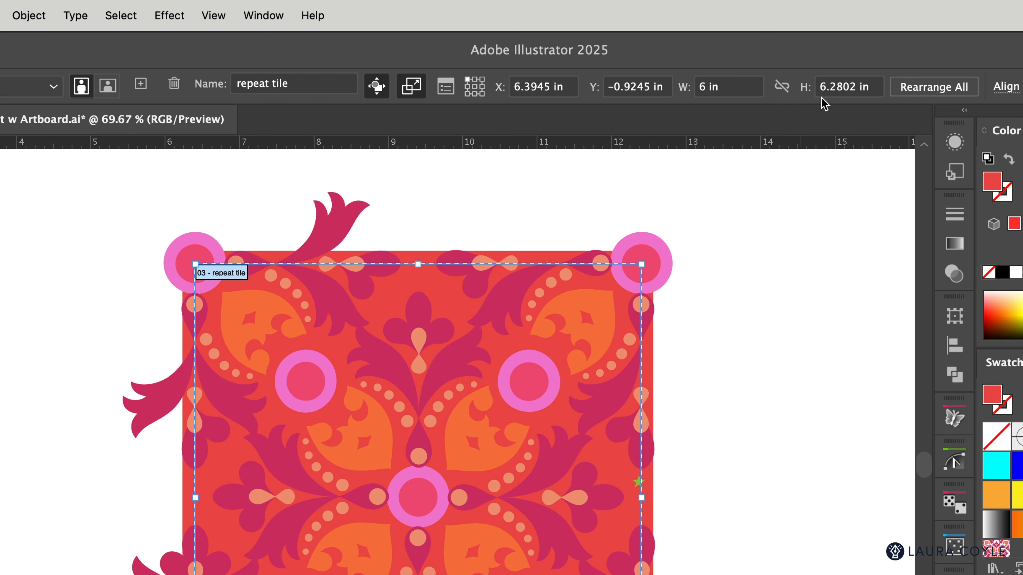
{"action": "left_click", "coordinate": [842, 89]}
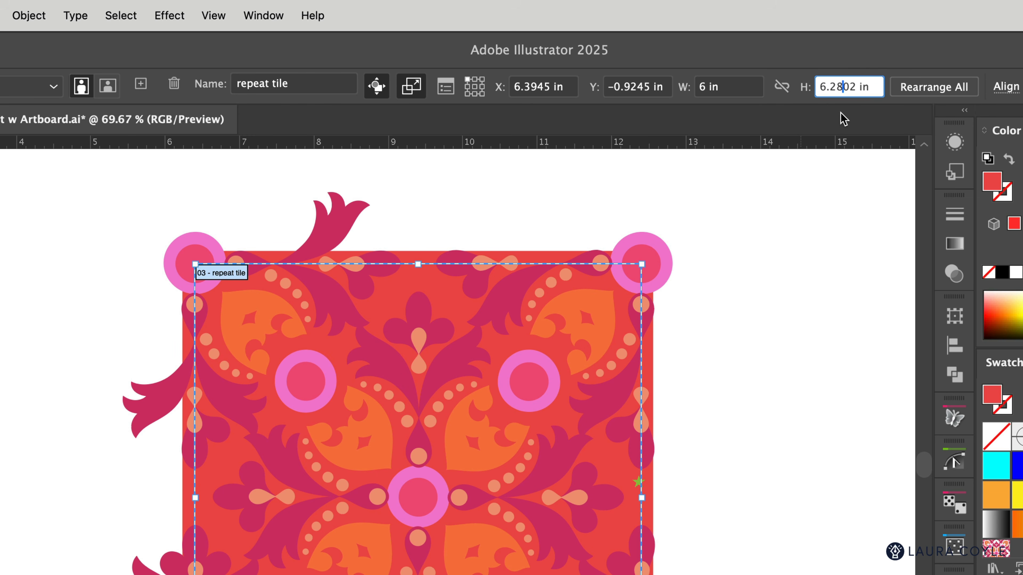
{"action": "key", "text": "BackSpace"}
{"action": "key", "text": "BackSpace"}
{"action": "key", "text": "BackSpace"}
{"action": "type", "text": "5"}
{"action": "key", "text": "Return"}
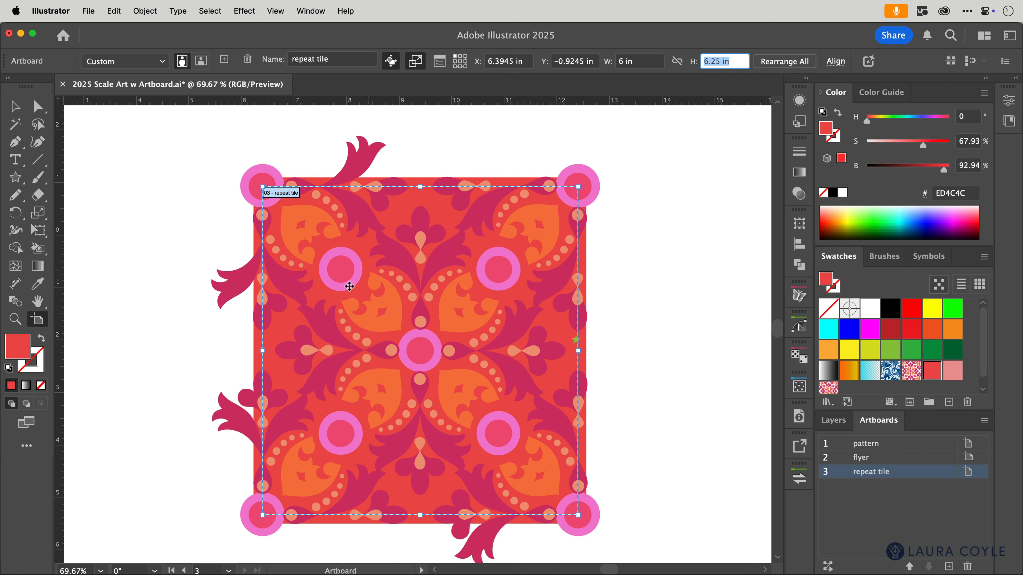
{"action": "left_click", "coordinate": [38, 321]}
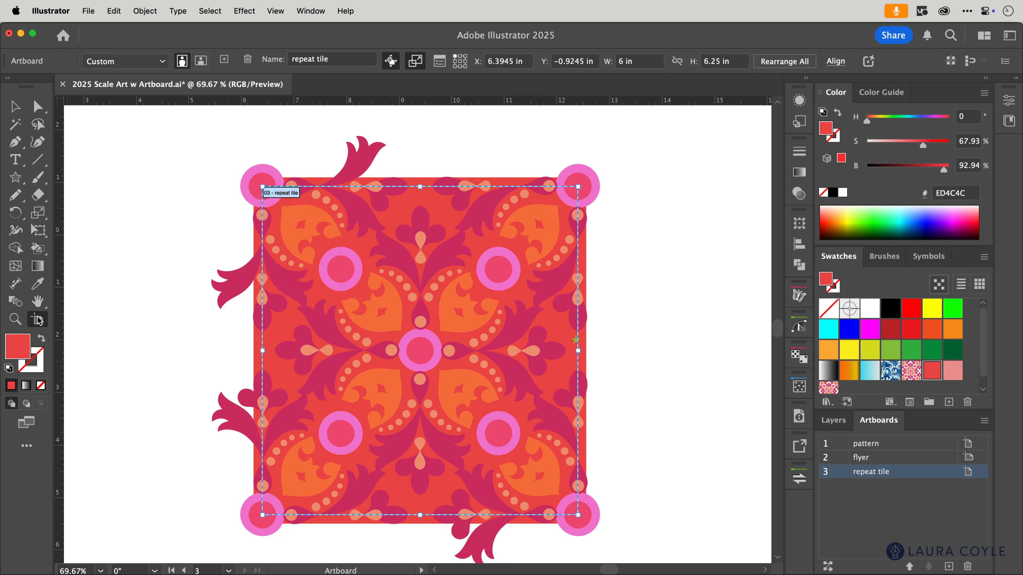
{"action": "key", "text": "Escape"}
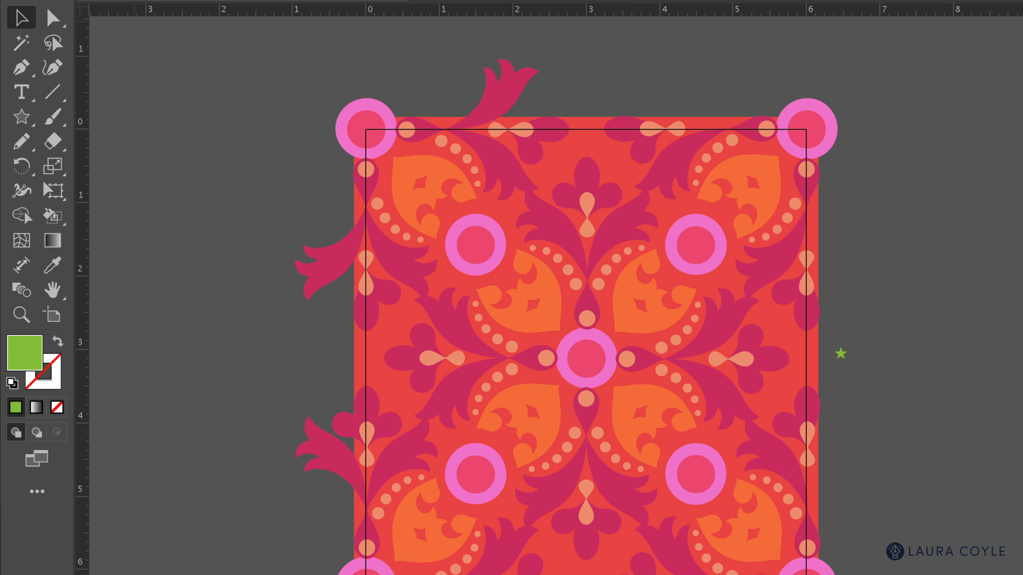
Set up a Save for Web export of the repeat tile as PNG-24 with a width of 1500 px
{"action": "left_click", "coordinate": [89, 11]}
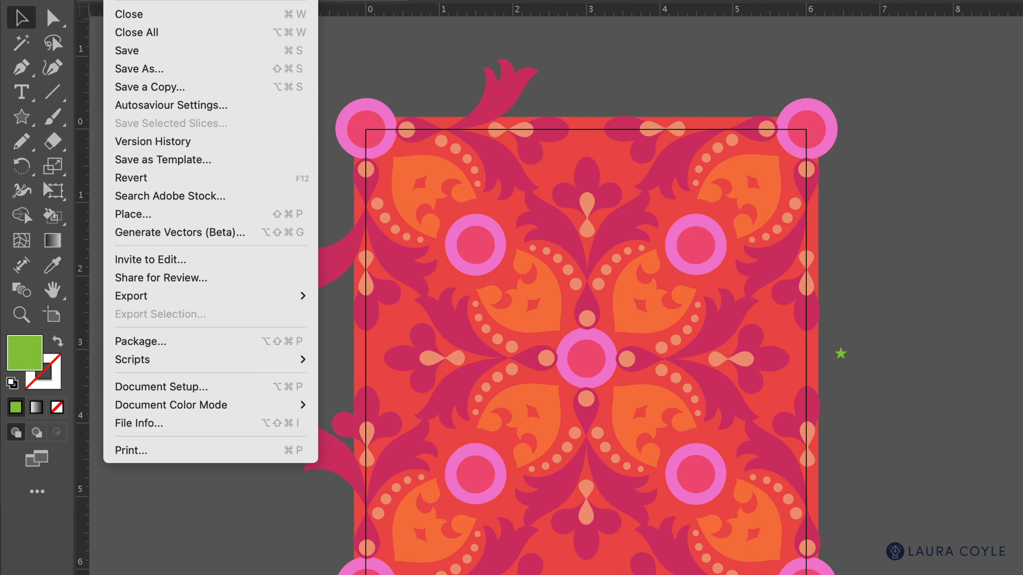
{"action": "mouse_move", "coordinate": [310, 298]}
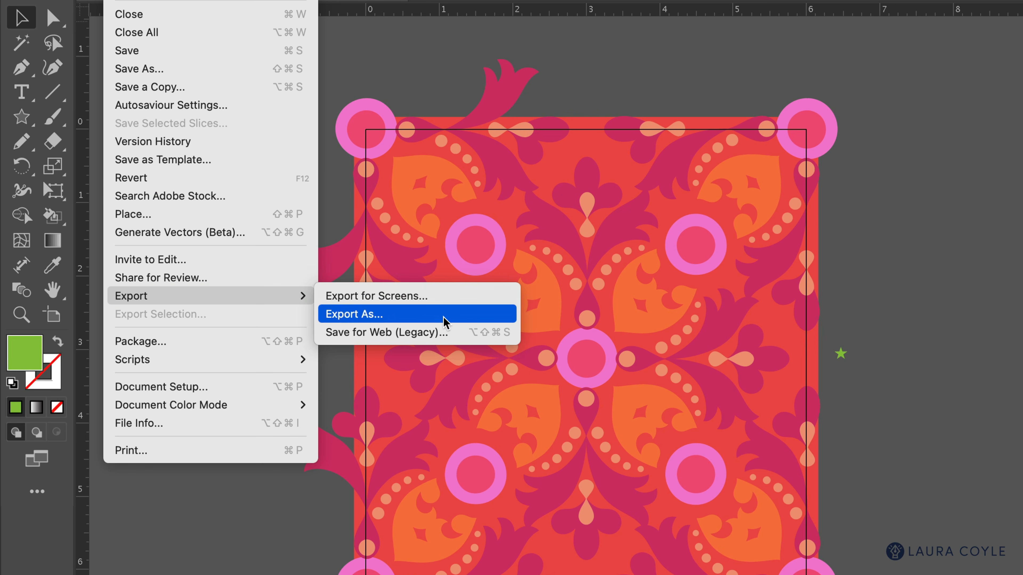
{"action": "left_click", "coordinate": [466, 343]}
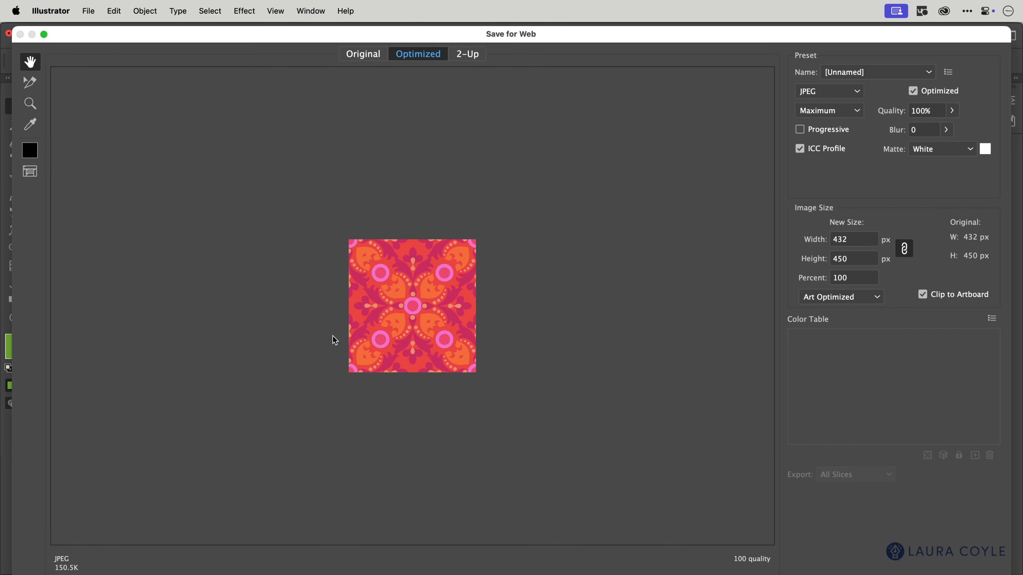
{"action": "left_click", "coordinate": [825, 92]}
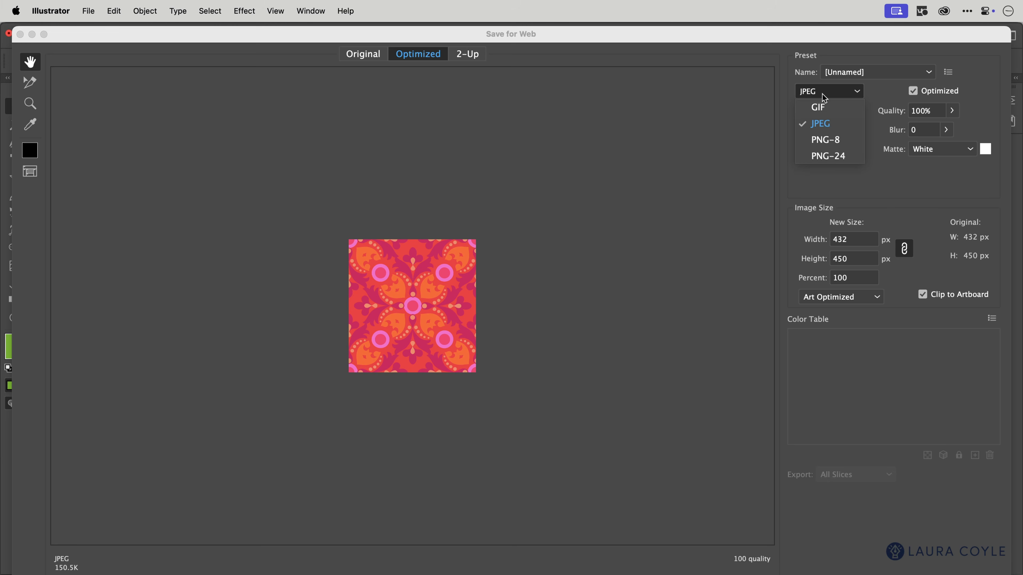
{"action": "left_click", "coordinate": [835, 157]}
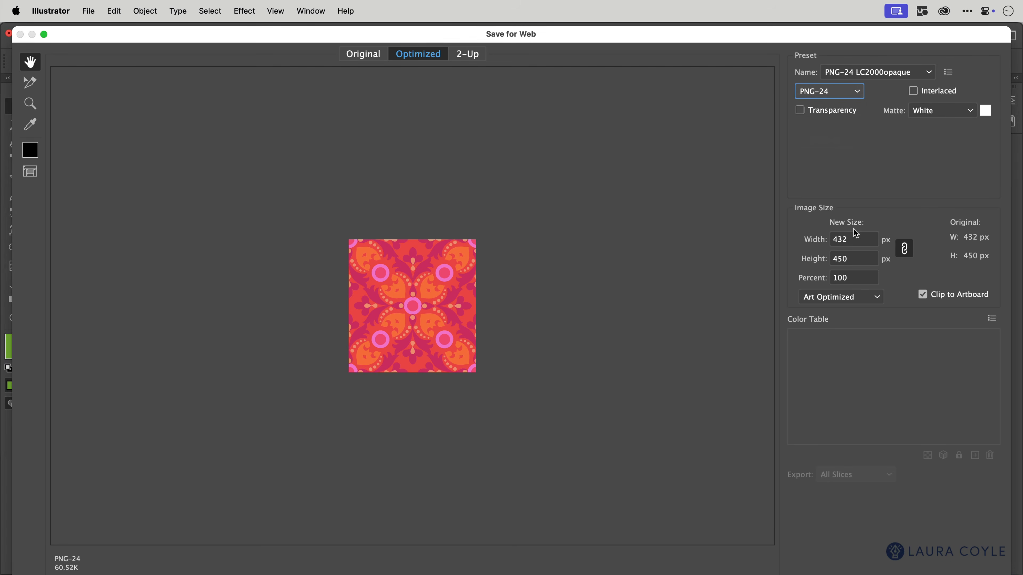
{"action": "left_click", "coordinate": [839, 239]}
{"action": "type", "text": "1500"}
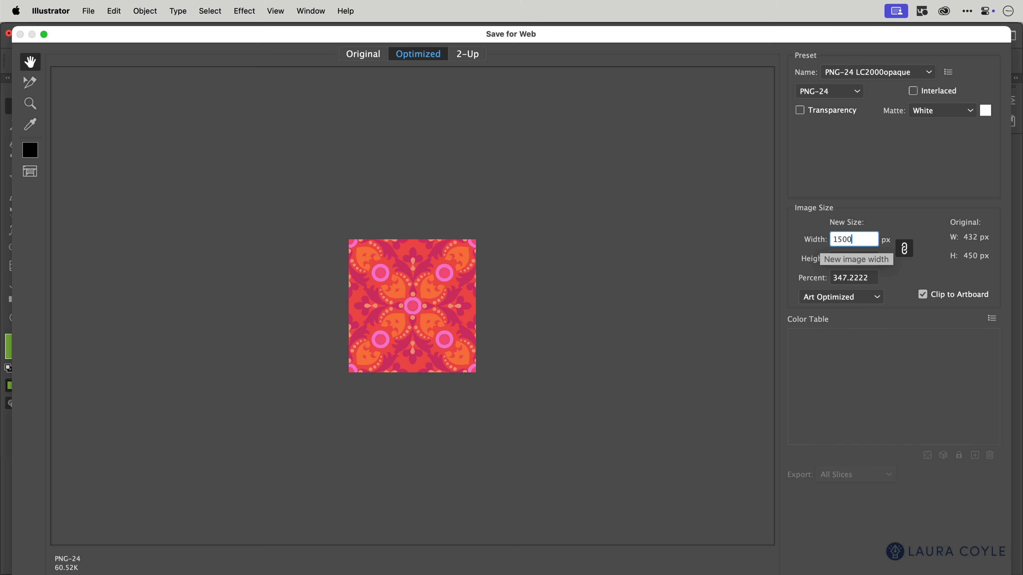
{"action": "key", "text": "Tab"}
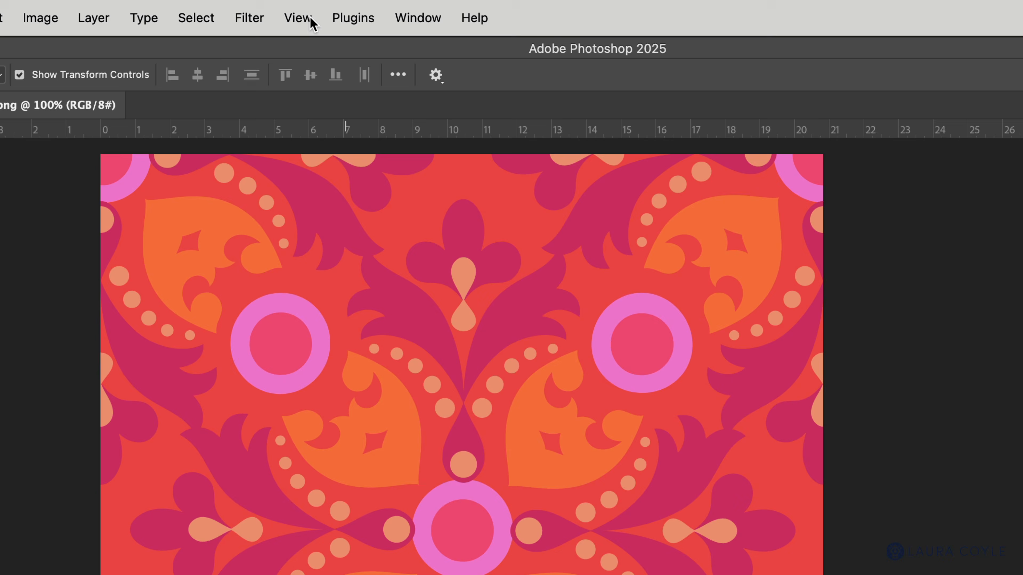
Switch to Photoshop and turn on Pattern Preview for 2025-Scale-Art-w-Artboard2.png to inspect how the tile repeats
{"action": "left_click", "coordinate": [311, 21]}
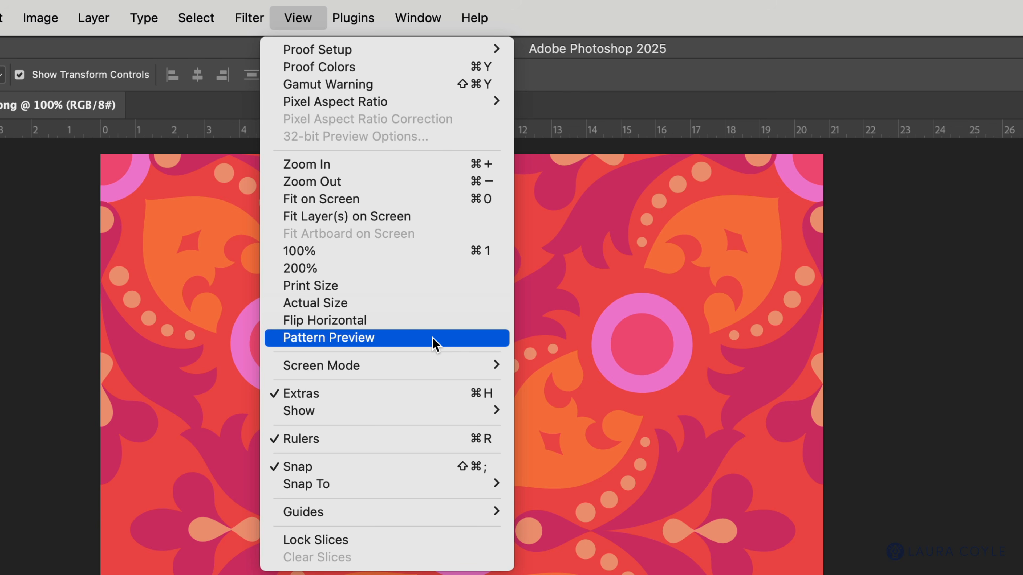
{"action": "left_click", "coordinate": [432, 338]}
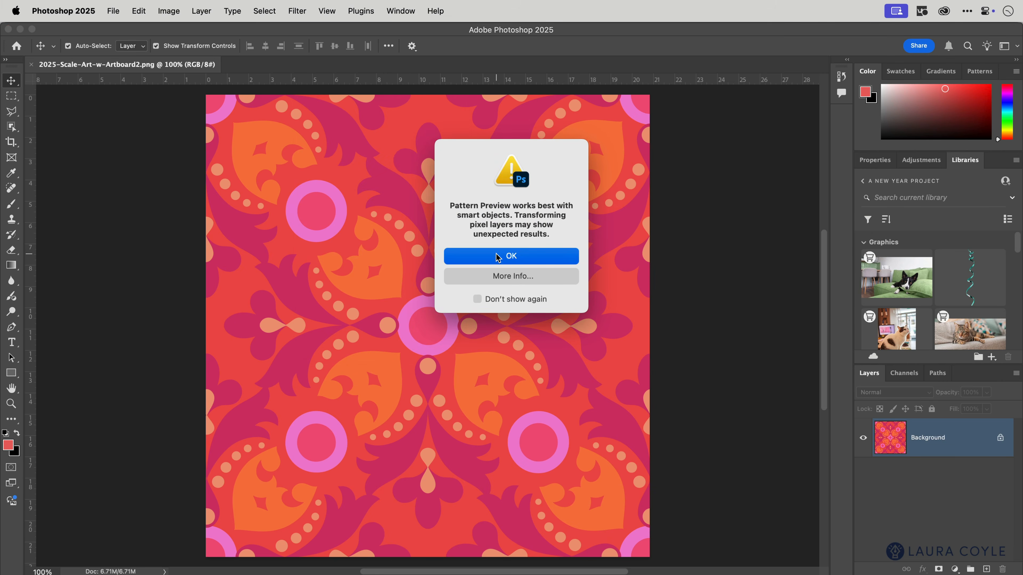
{"action": "left_click", "coordinate": [498, 256]}
{"action": "left_click_drag", "start_coordinate": [689, 199], "coordinate": [618, 283]}
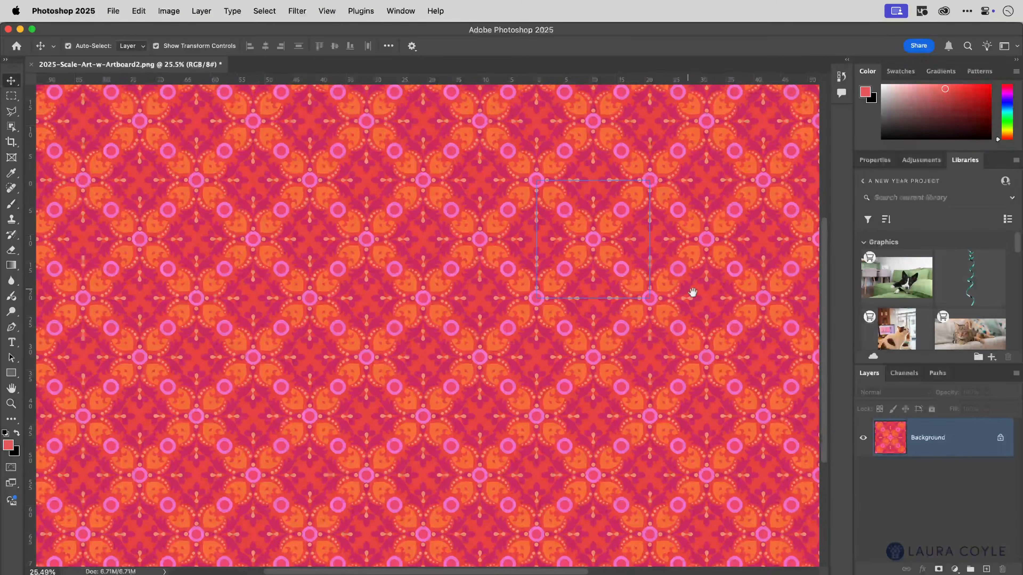
{"action": "left_click_drag", "start_coordinate": [692, 293], "coordinate": [500, 369]}
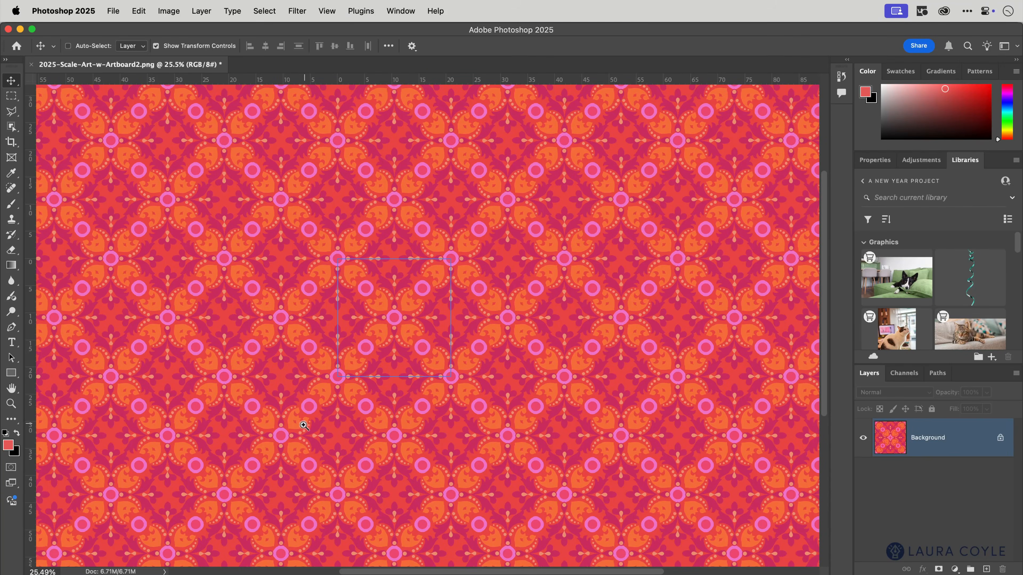
{"action": "left_click_drag", "start_coordinate": [304, 425], "coordinate": [510, 301]}
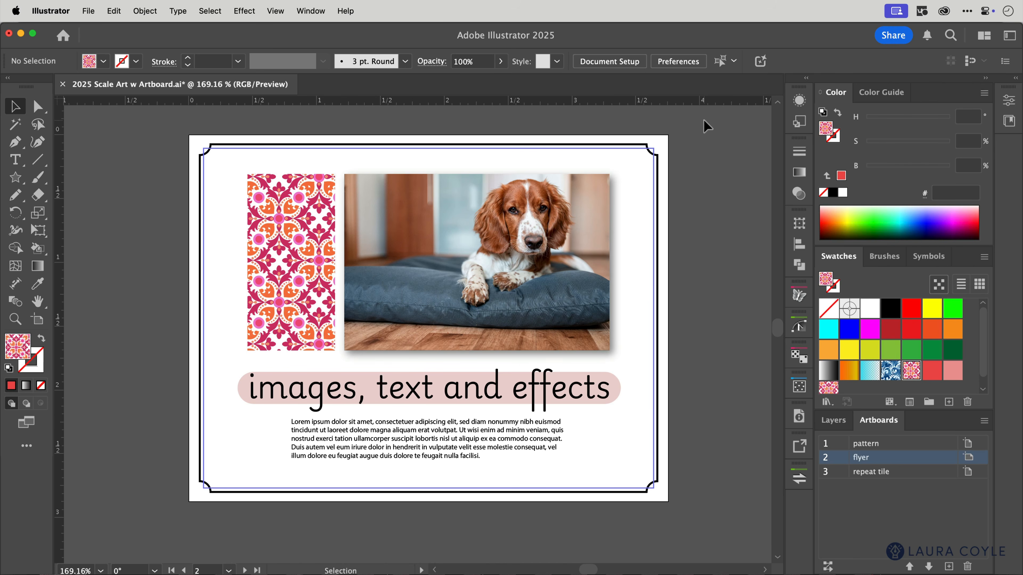
Switch to Illustrator, start editing the flyer artboard and constrain its width and height proportions
{"action": "left_click", "coordinate": [42, 321]}
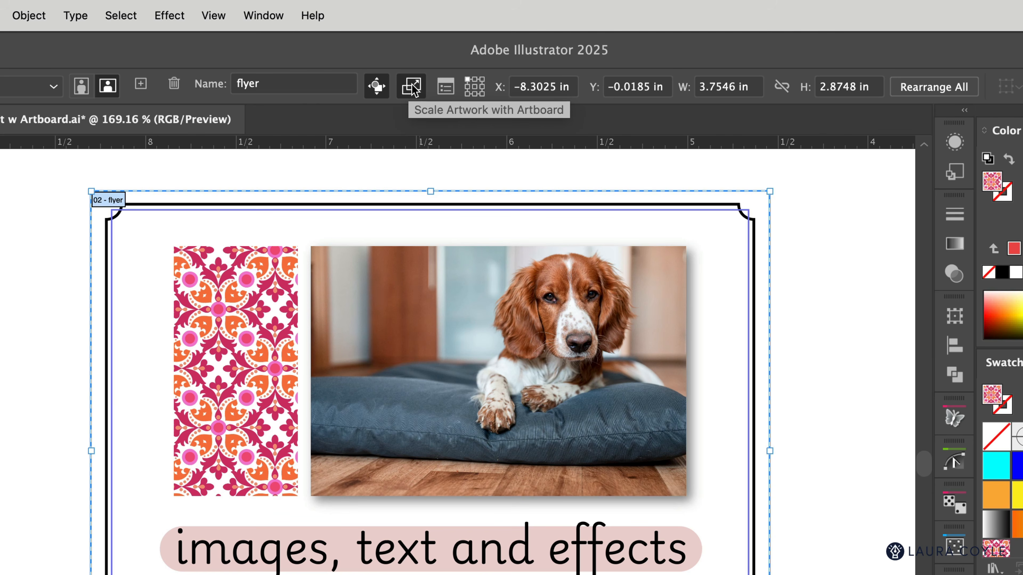
{"action": "left_click", "coordinate": [781, 86]}
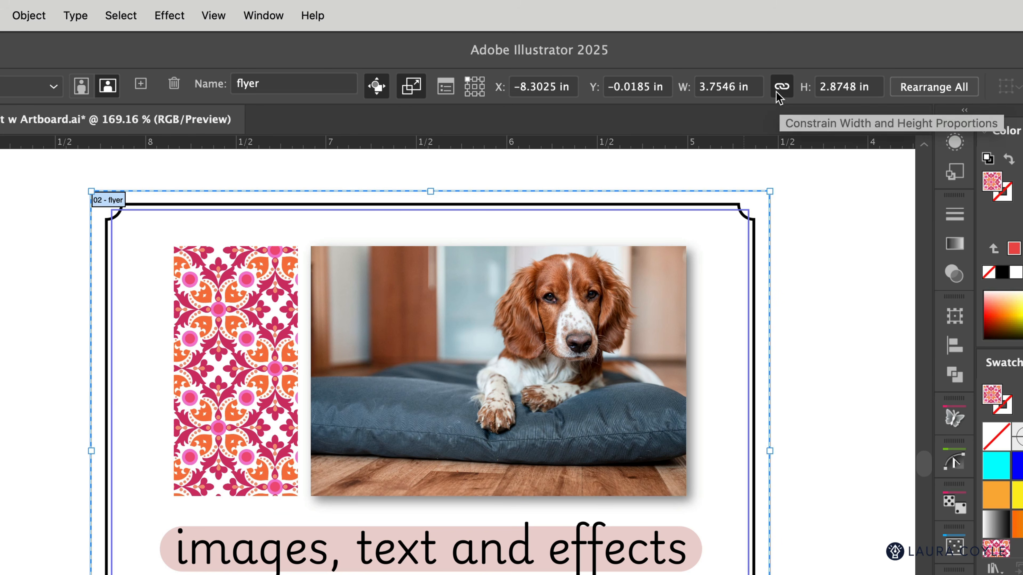
Try scaling the flyer artboard and its artwork to 11 in wide from the top-left reference point, and undo the resize
{"action": "double_click", "coordinate": [715, 92]}
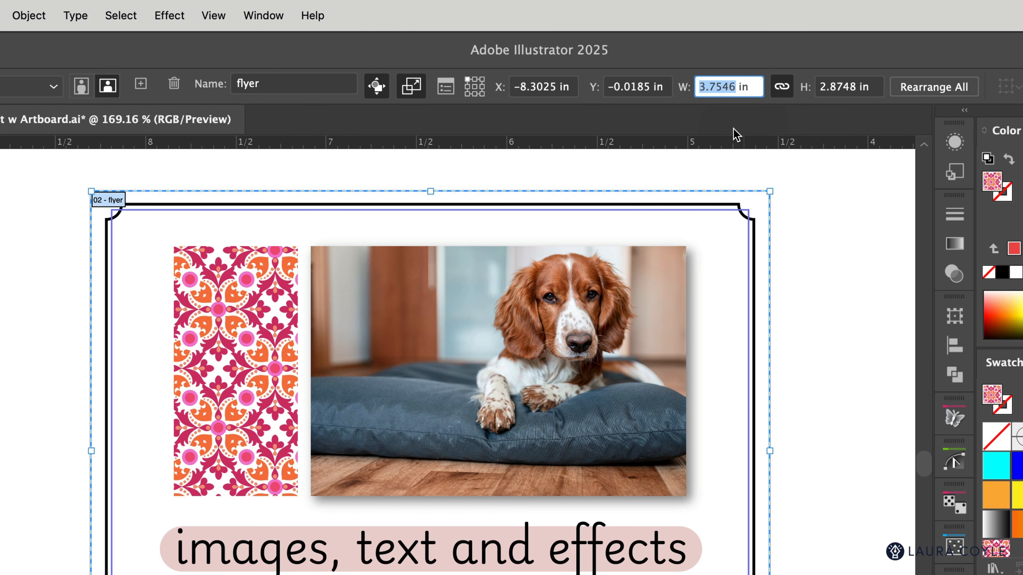
{"action": "type", "text": "11"}
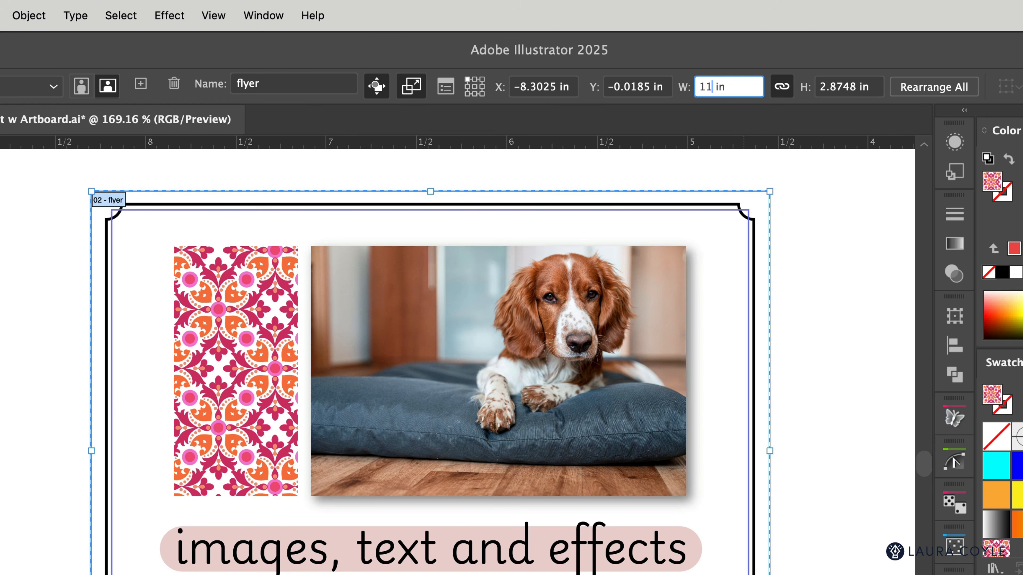
{"action": "key", "text": "Tab"}
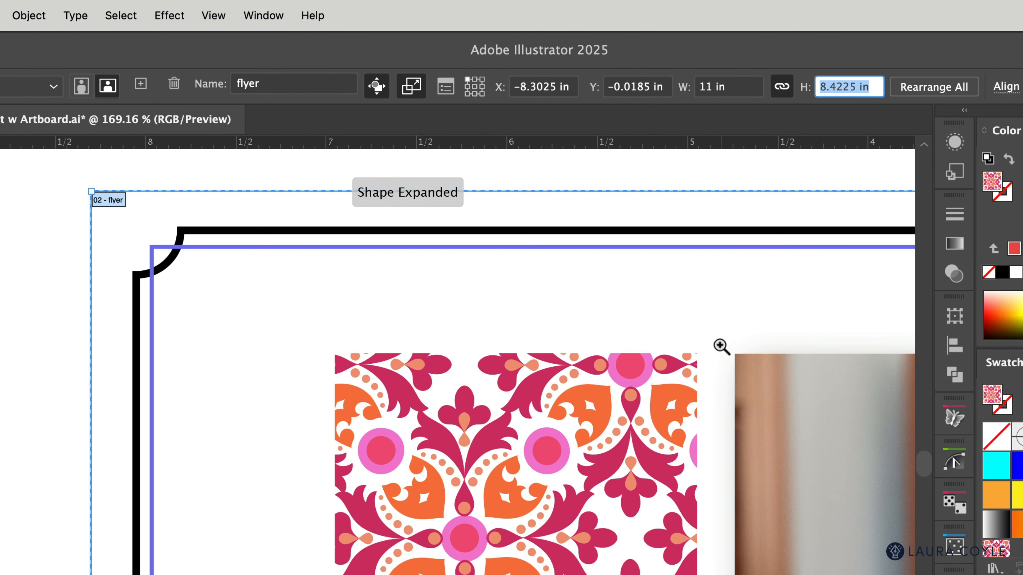
{"action": "left_click_drag", "start_coordinate": [720, 346], "coordinate": [490, 477]}
{"action": "left_click_drag", "start_coordinate": [806, 454], "coordinate": [267, 406]}
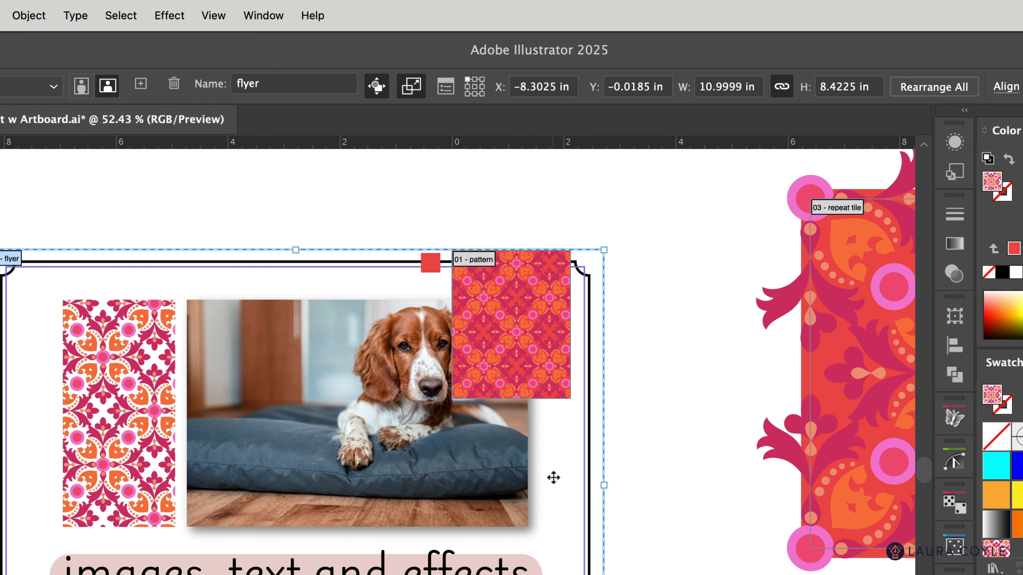
{"action": "key", "text": "super+z"}
{"action": "key", "text": "super+z"}
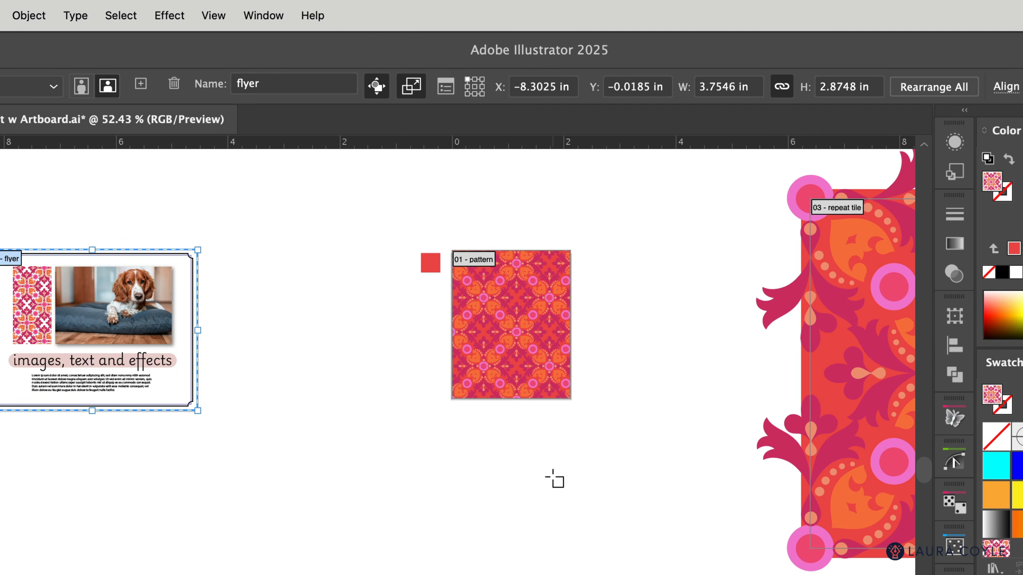
Set the flyer artboard's reference point to its top-right corner, set its width to 11 in, and leave artboard editing
{"action": "left_click", "coordinate": [482, 80]}
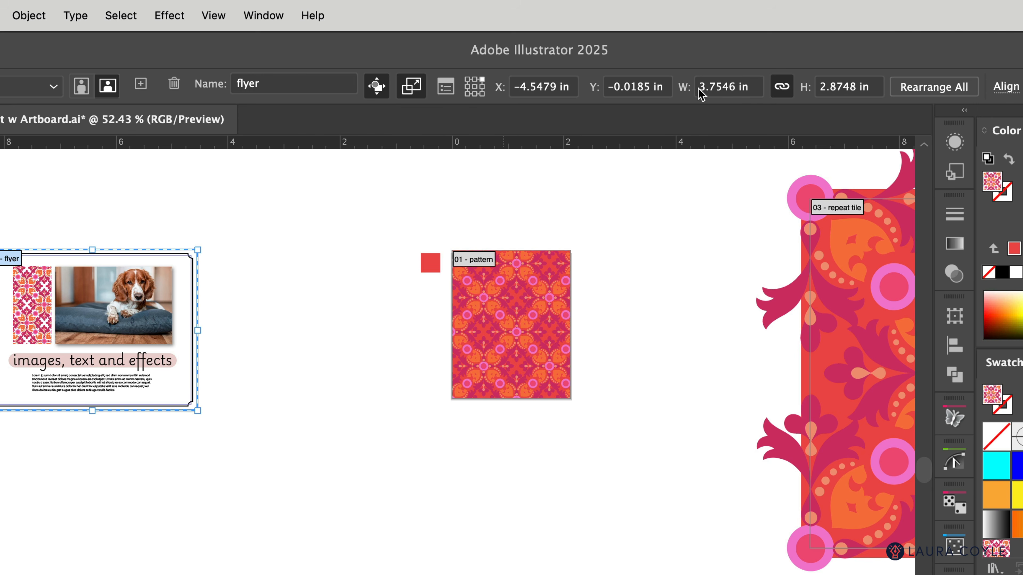
{"action": "double_click", "coordinate": [729, 90]}
{"action": "type", "text": "11"}
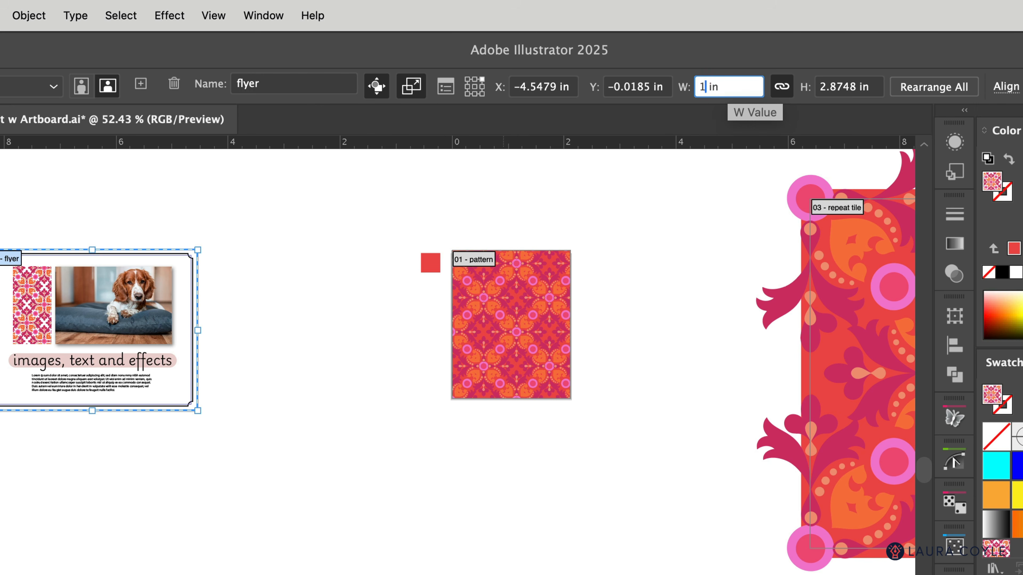
{"action": "key", "text": "Tab"}
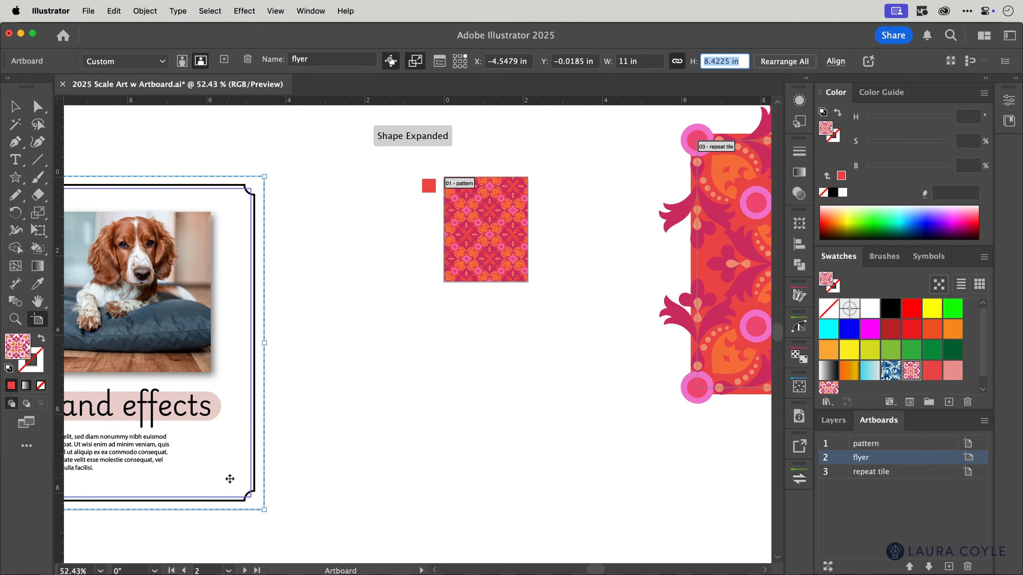
{"action": "key", "text": "space"}
{"action": "left_click_drag", "start_coordinate": [253, 476], "coordinate": [603, 466]}
{"action": "key", "text": "v"}
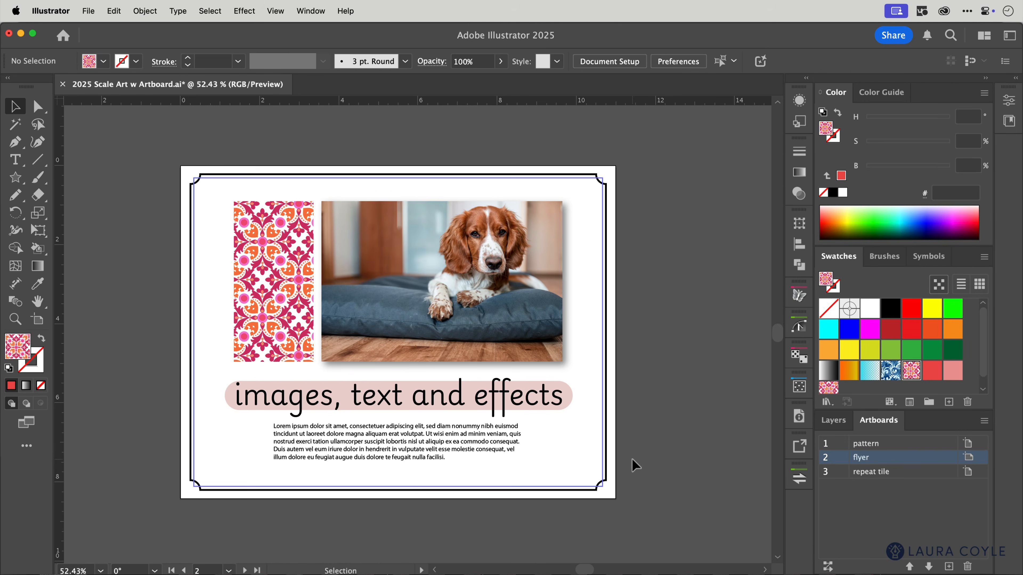
Set the font size of the flyer's "images, text and effects" heading to 64 pt and deselect it
{"action": "left_click", "coordinate": [680, 502]}
{"action": "key", "text": "super+space"}
{"action": "left_click_drag", "start_coordinate": [668, 506], "coordinate": [700, 509]}
{"action": "key", "text": "space"}
{"action": "left_click_drag", "start_coordinate": [696, 452], "coordinate": [767, 488]}
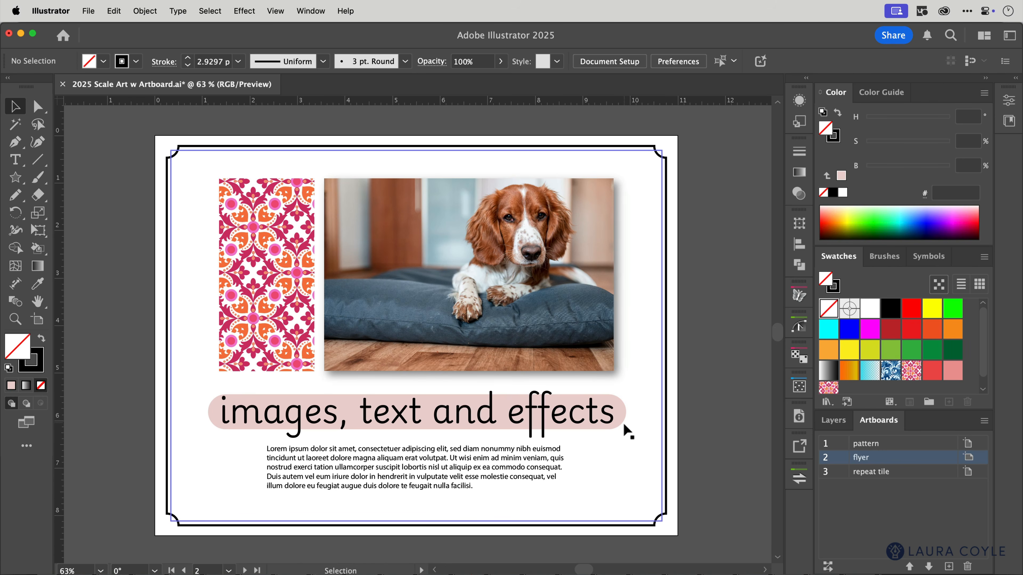
{"action": "left_click", "coordinate": [585, 430]}
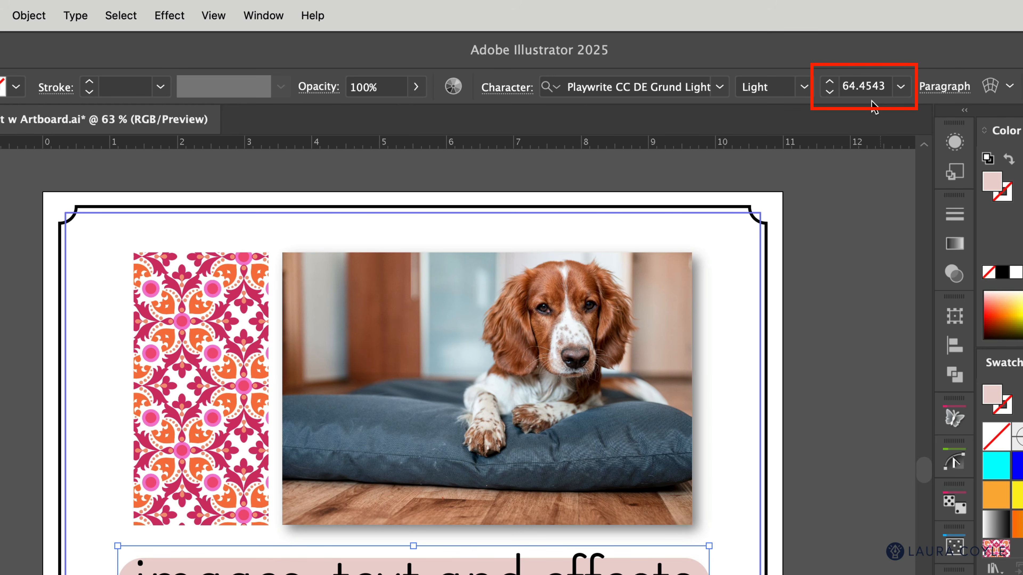
{"action": "left_click", "coordinate": [866, 85]}
{"action": "key", "text": "Down"}
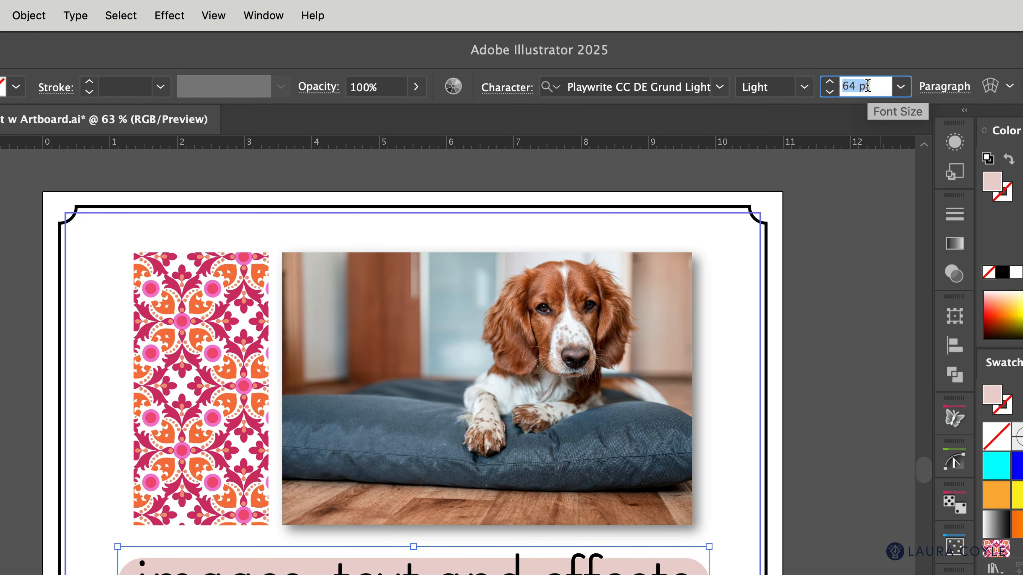
{"action": "key", "text": "Return"}
{"action": "left_click", "coordinate": [840, 293]}
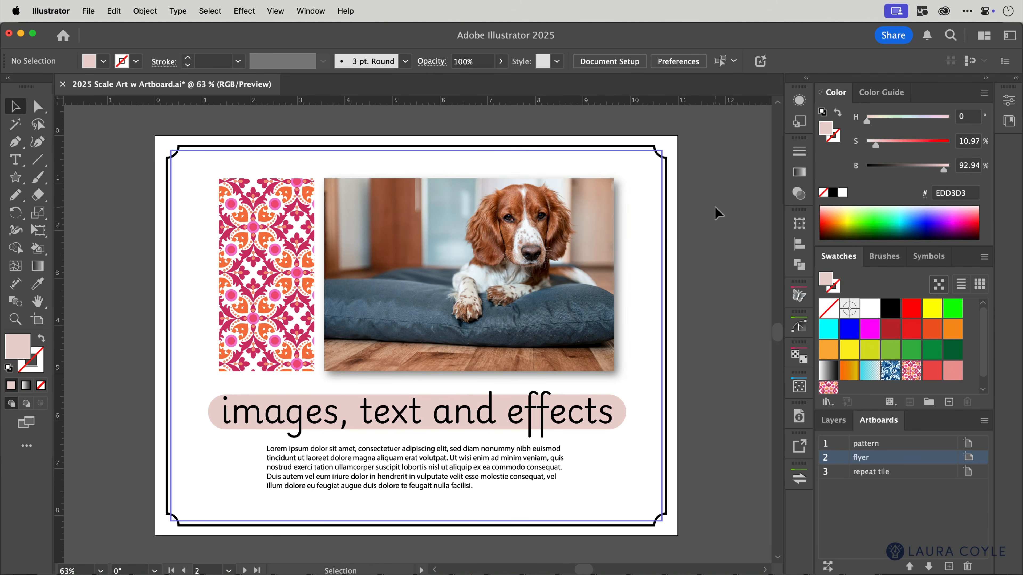
Select the flyer's black border path and check the Scale Corners and Scale Strokes & Effects settings in the General preferences
{"action": "left_click", "coordinate": [666, 237]}
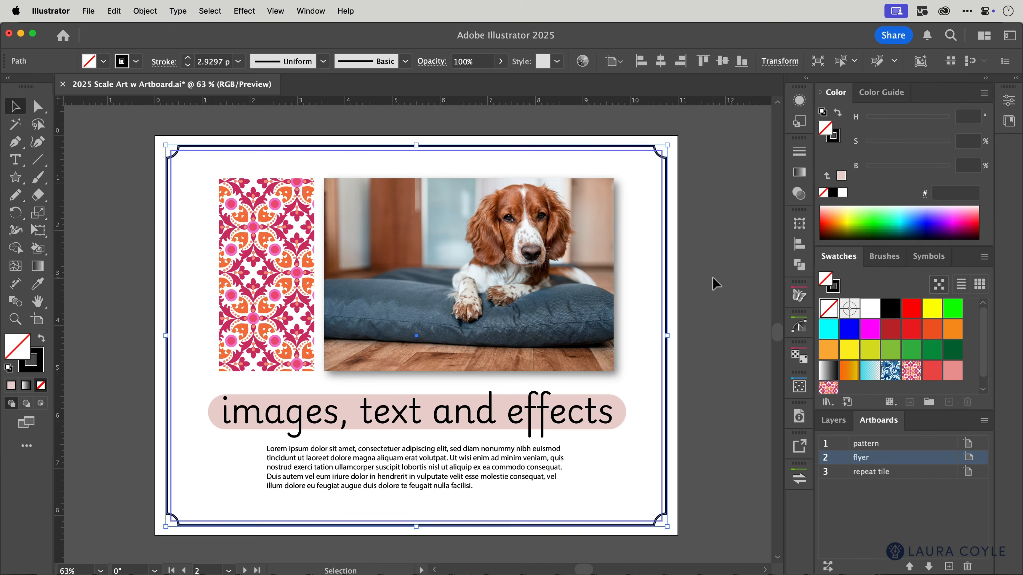
{"action": "key", "text": "super+k"}
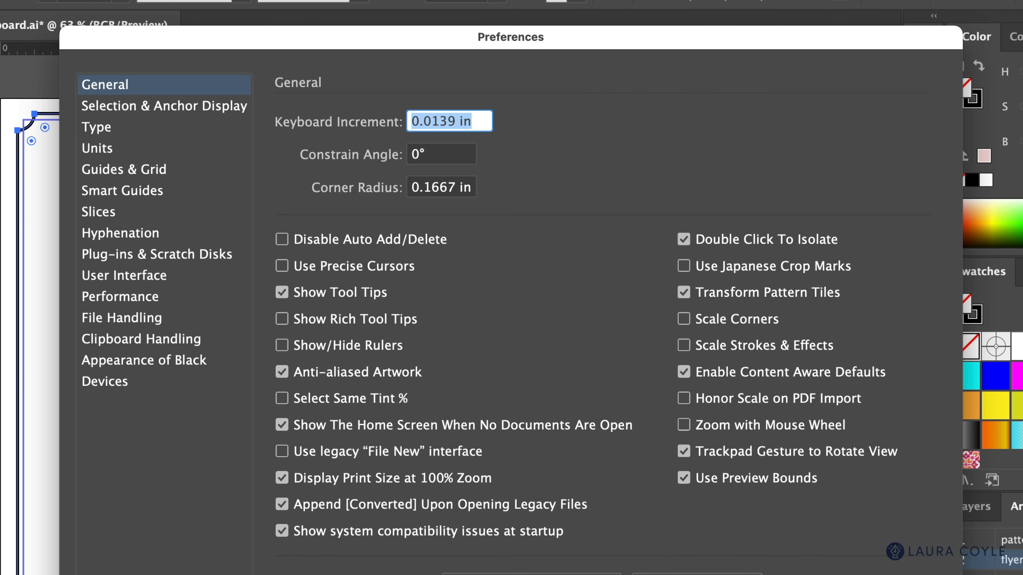
{"action": "left_click", "coordinate": [896, 574]}
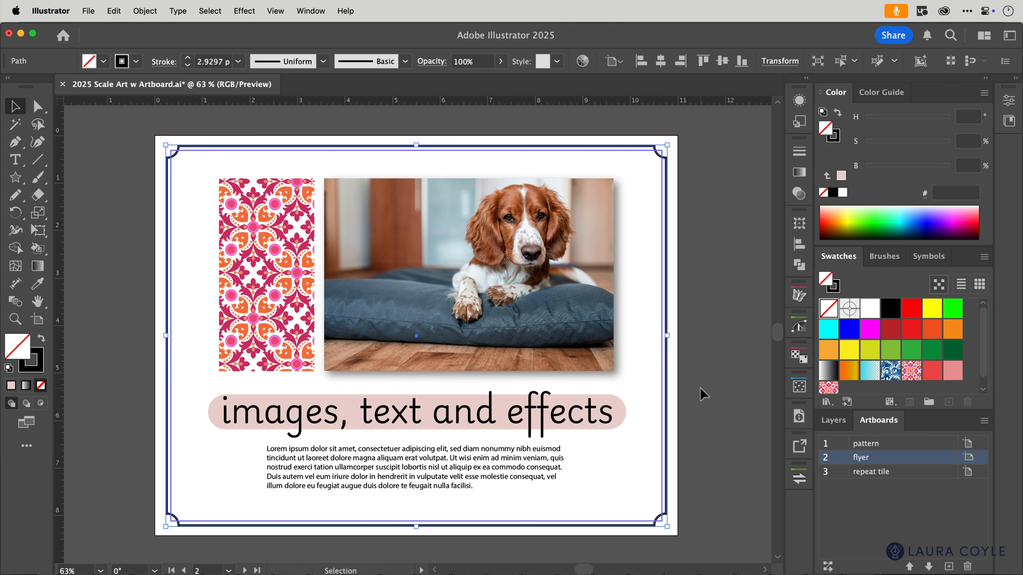
{"action": "key", "text": "super"}
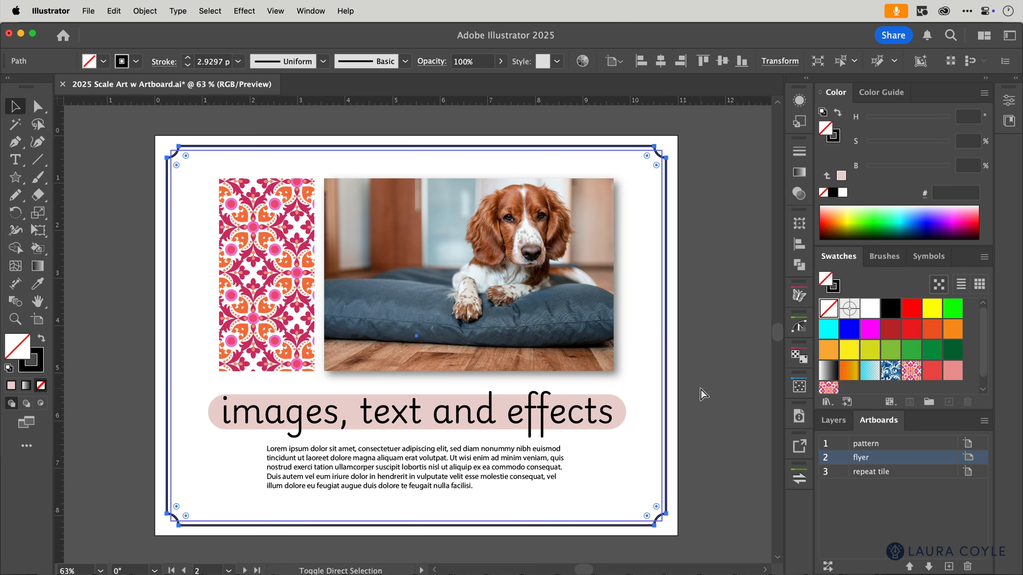